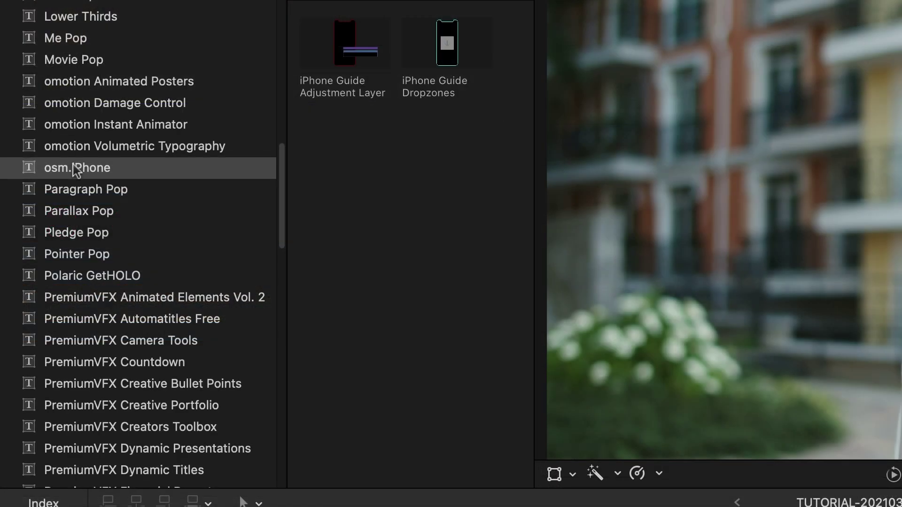
Show the osm.iPhone titles, iPhone Guide Adjustment Layer and iPhone Guide Dropzones, in the Titles browser
left_click(75, 170)
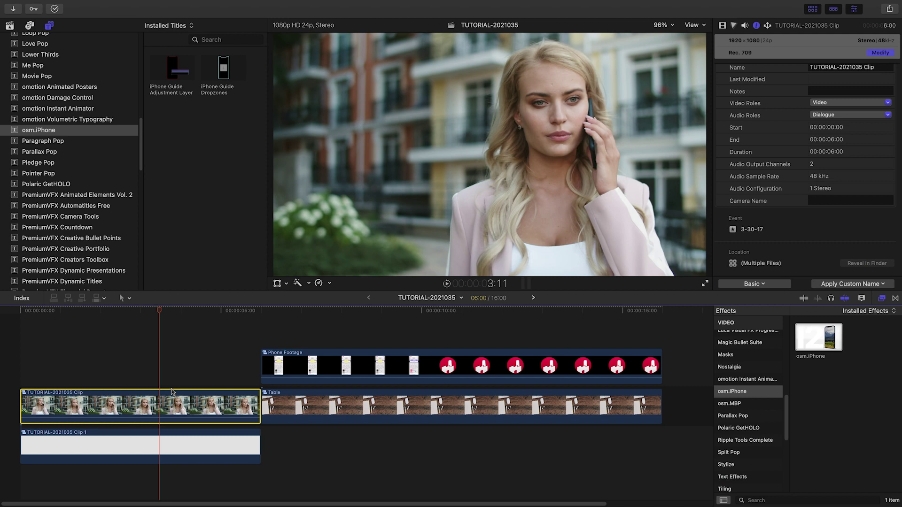
Turn the woman-on-phone clip into compound Clip 2 and apply the osm.iPhone effect to it
right_click(171, 404)
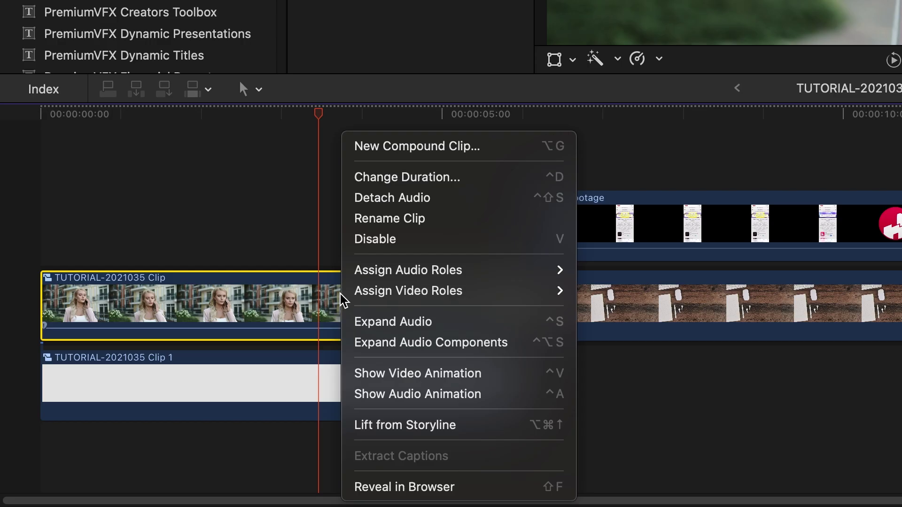
left_click(397, 146)
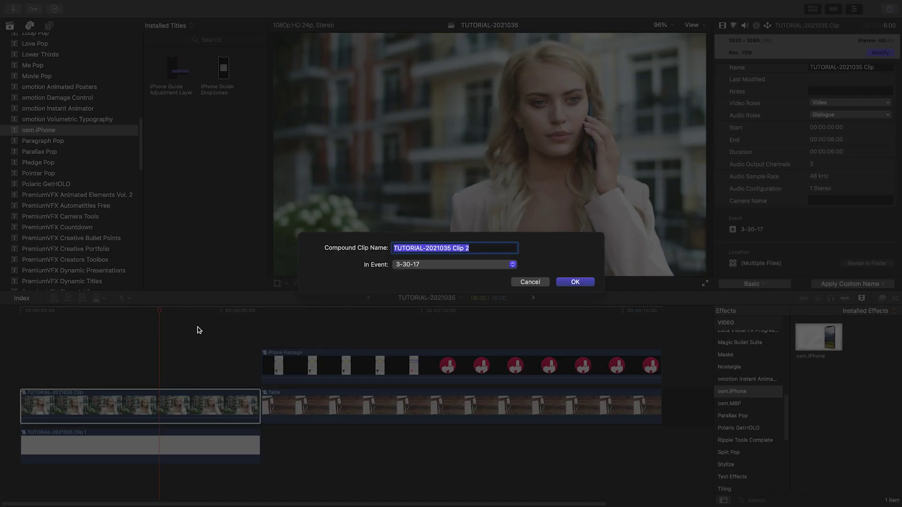
key("Return")
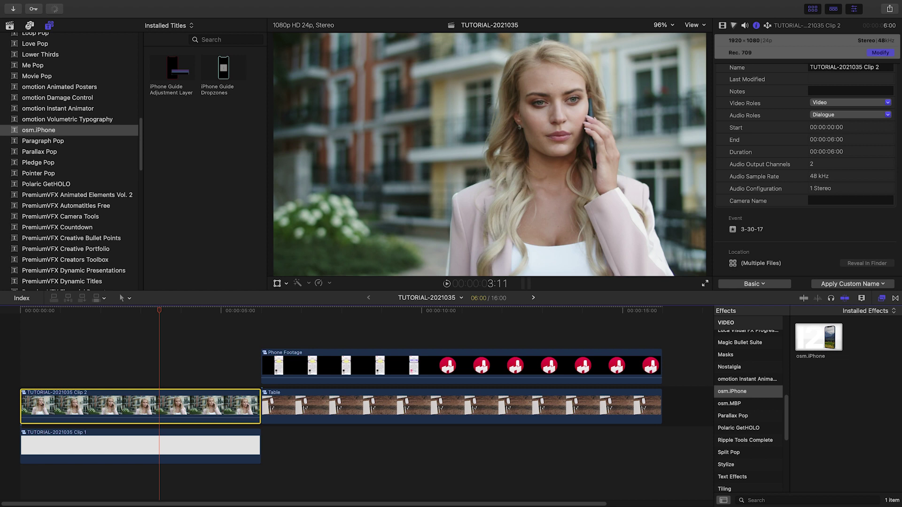
left_click_drag(832, 341, 137, 403)
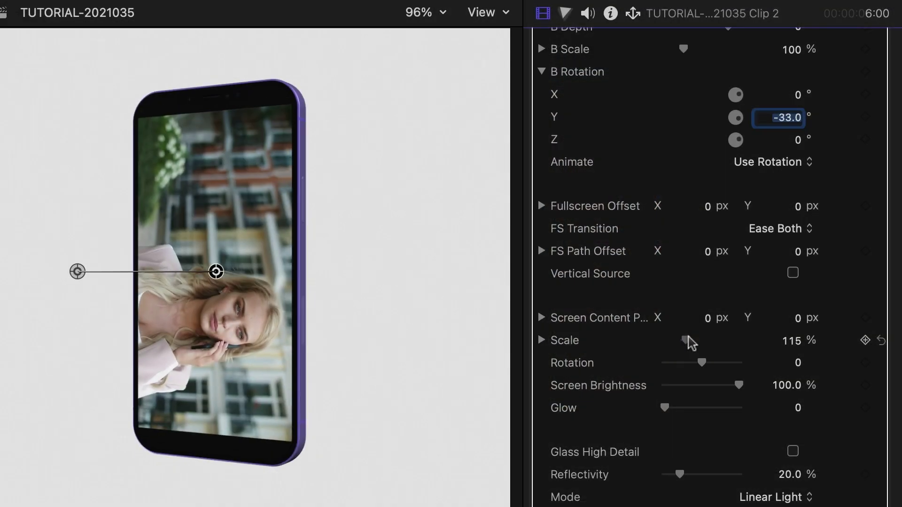
Scale the phone footage to 132%, add a Float shadow, and re-angle and soften the edge highlight
left_click_drag(687, 341, 694, 342)
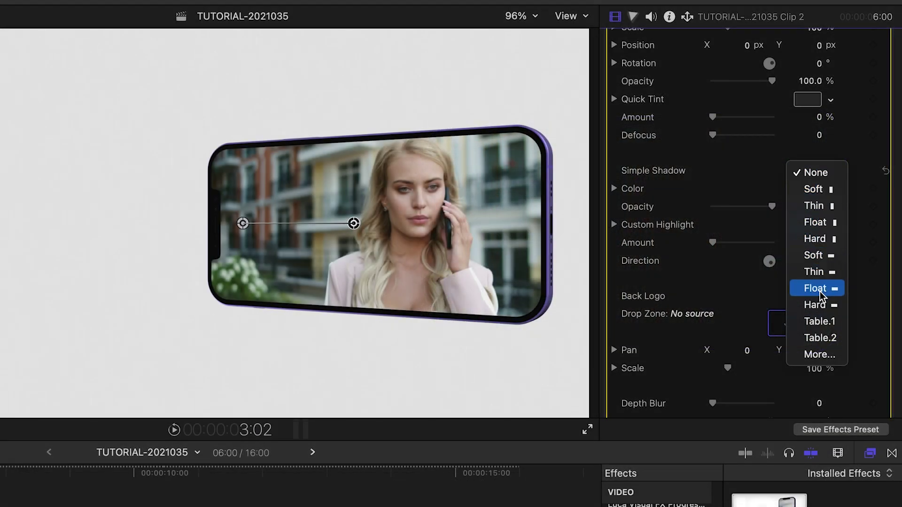
left_click(819, 291)
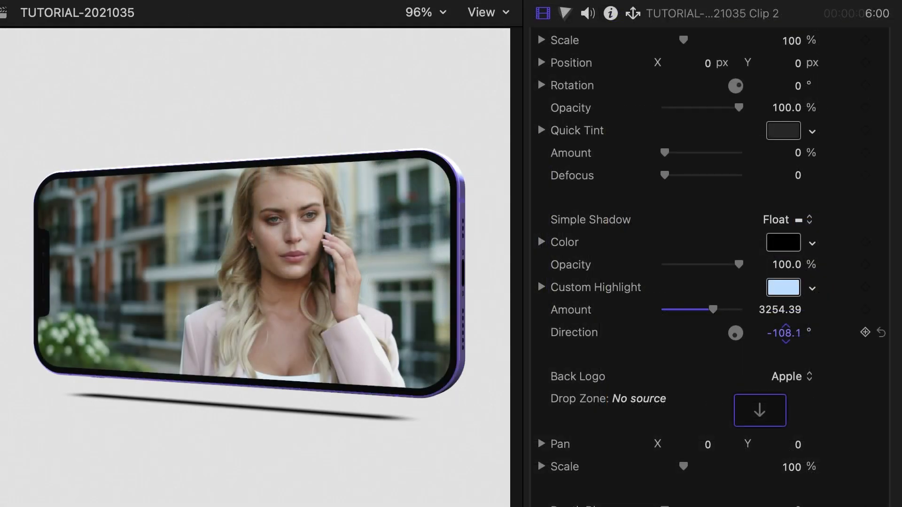
left_click_drag(787, 332, 786, 329)
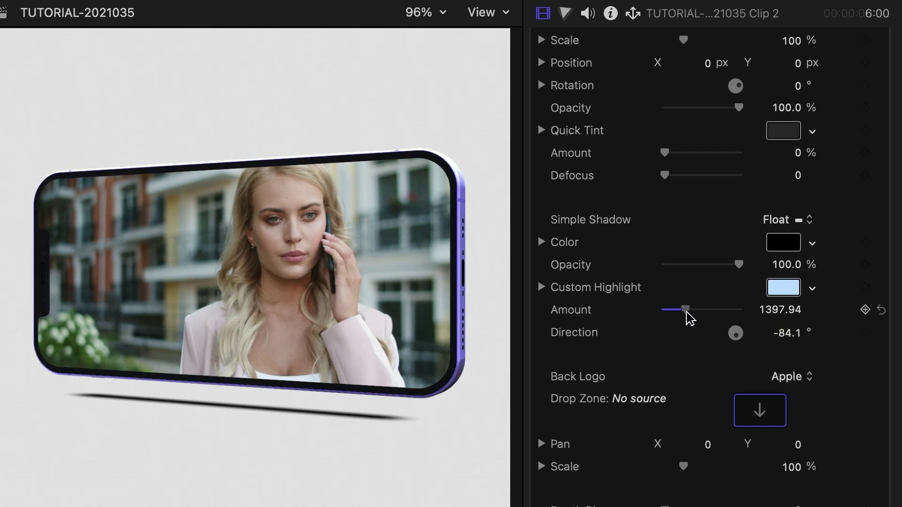
left_click_drag(689, 319, 680, 316)
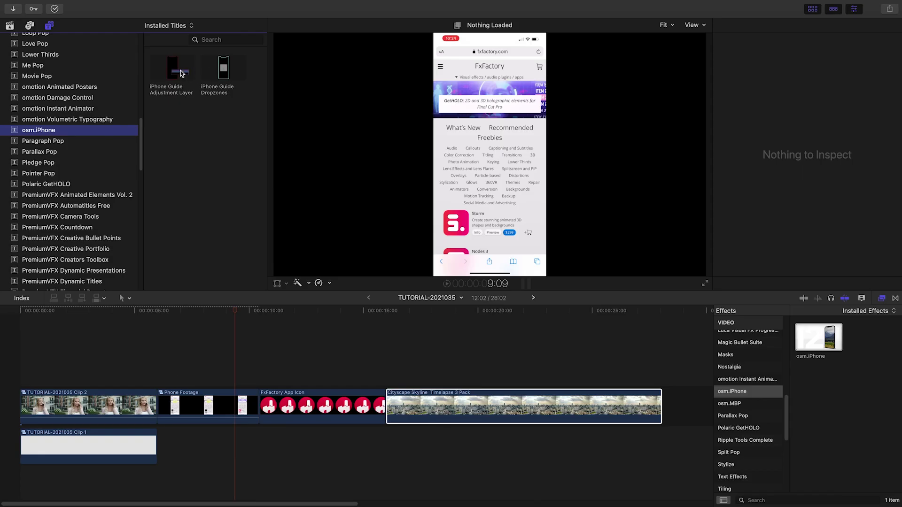
Place the iPhone Guide Adjustment Layer above Phone Footage, extend it to 10 seconds, and scale the app icon to 46%
left_click_drag(361, 105, 340, 506)
left_click_drag(170, 379, 162, 380)
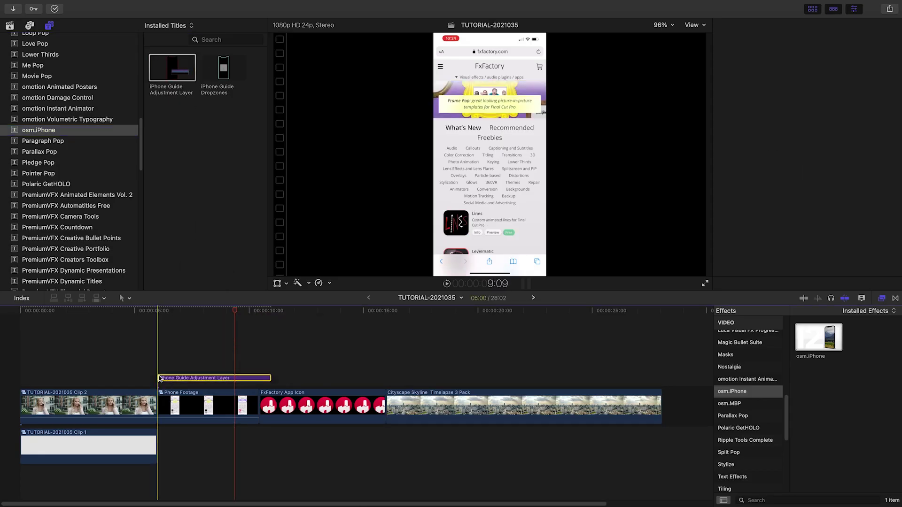
left_click_drag(268, 380, 383, 380)
left_click(230, 312)
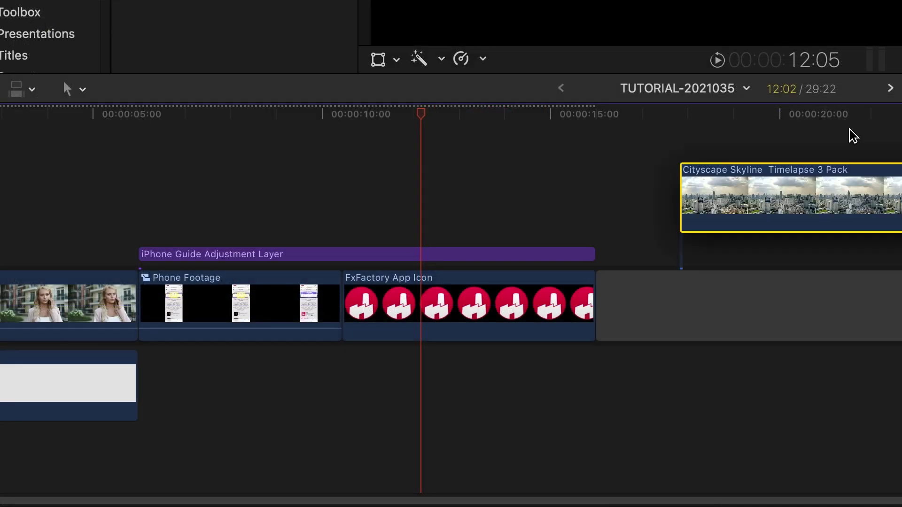
Put the Cityscape Skyline clip above the adjustment layer, trim it to match, and set Blend Mode to Behind
left_click_drag(516, 321, 268, 349)
left_click_drag(350, 190, 364, 205)
left_click_drag(698, 208, 595, 207)
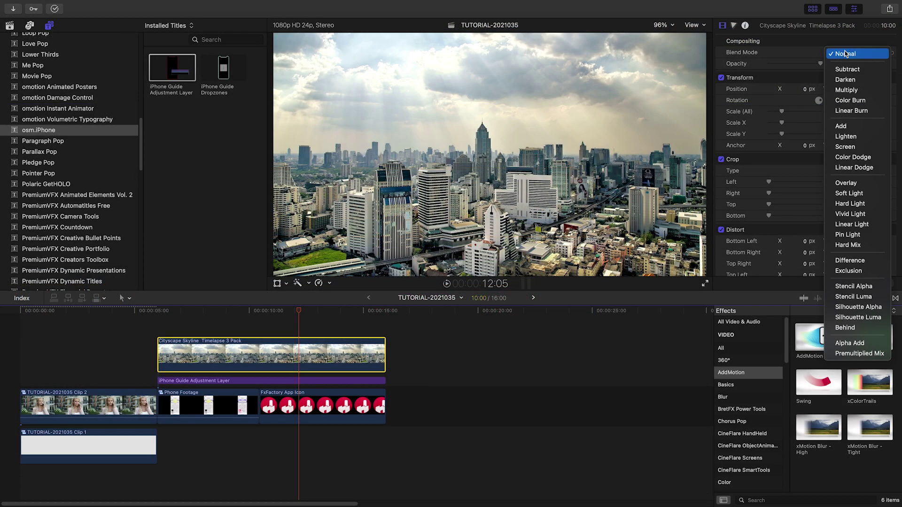
left_click(846, 328)
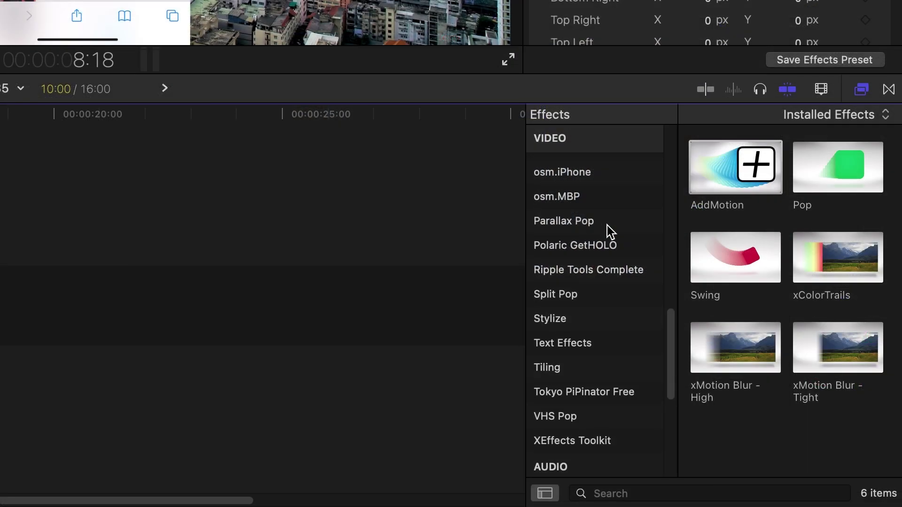
Apply the osm.iPhone effect so the logo clip appears inside a 3D iPhone
left_click(742, 339)
left_click_drag(733, 167, 64, 208)
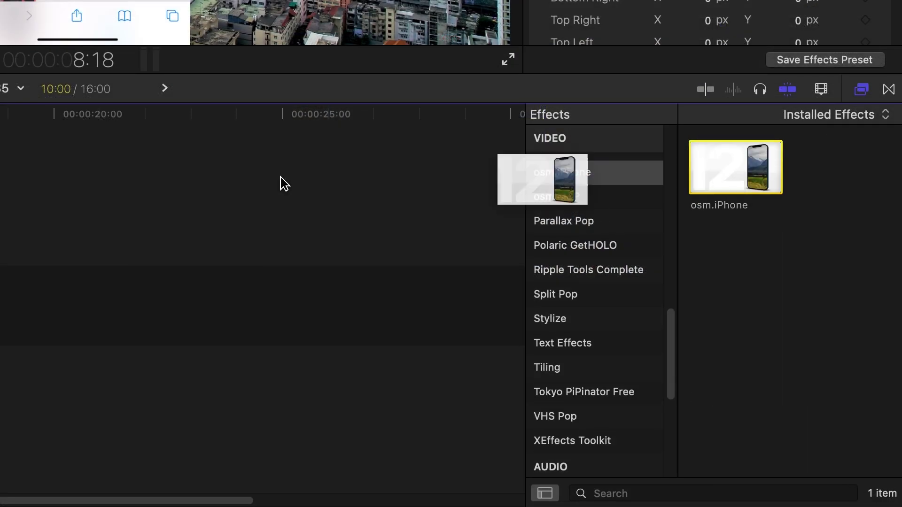
left_click_drag(482, 380, 470, 386)
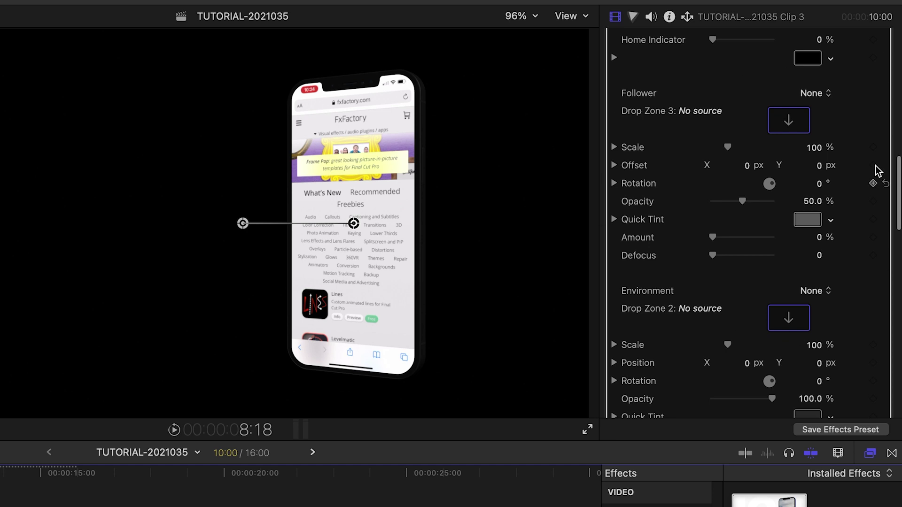
scroll(794, 325, "down", 5)
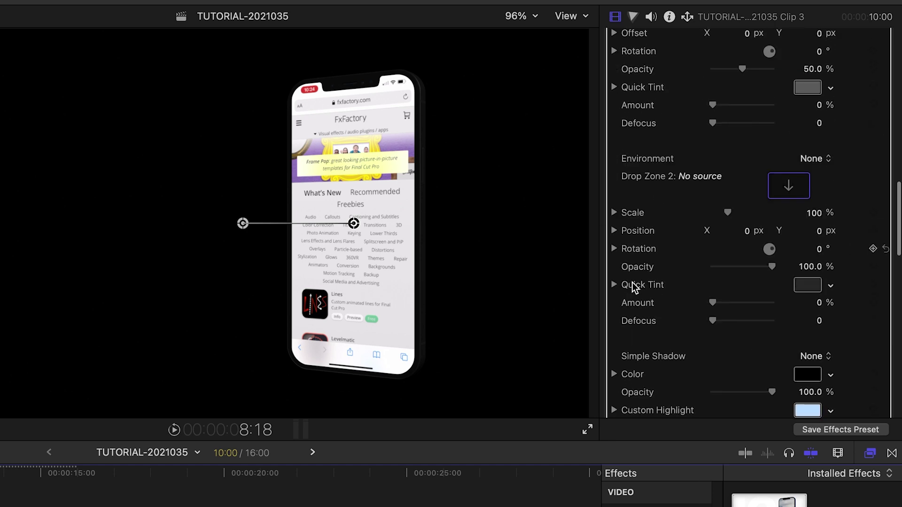
Load the Cityscape Skyline clip into the phone's Drop Zone 2
scroll(658, 173, "up", 4)
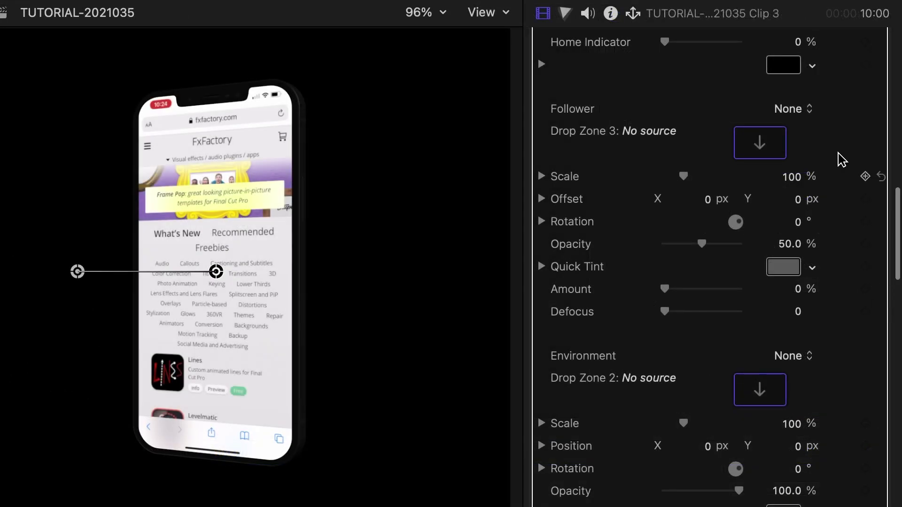
scroll(837, 239, "down", 4)
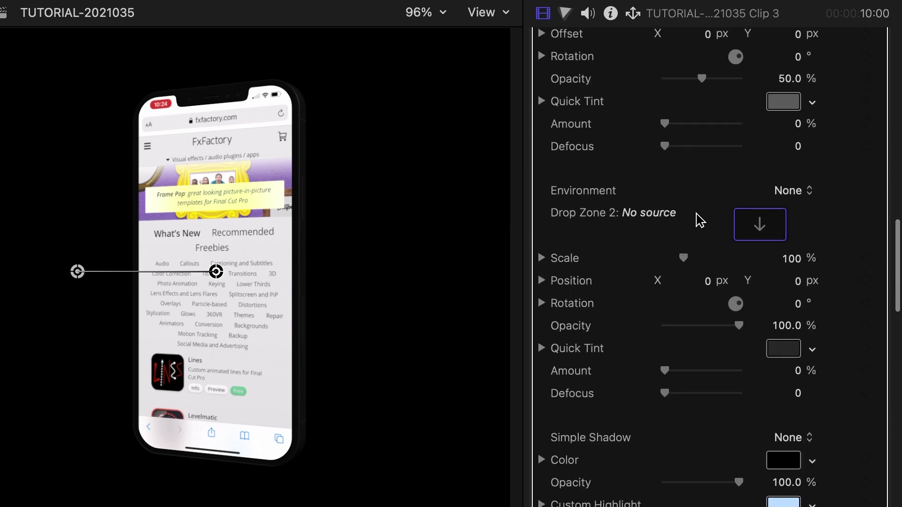
left_click(760, 224)
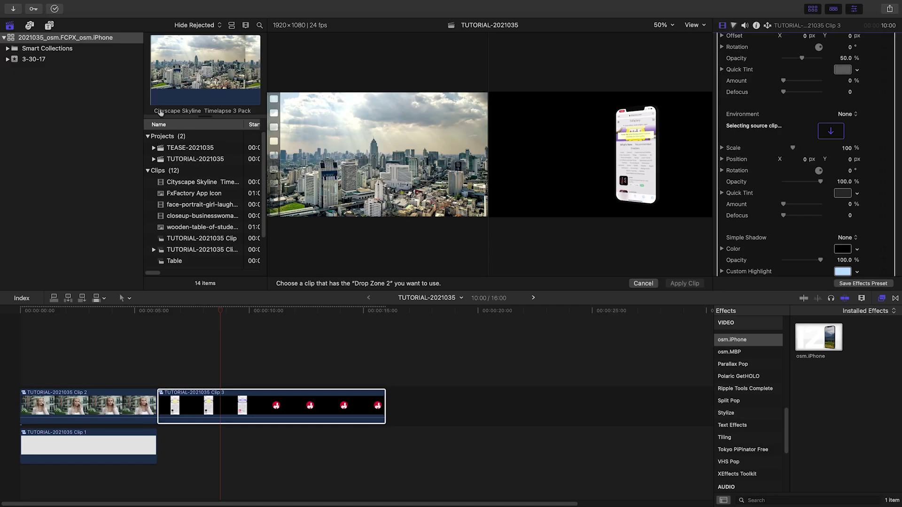
left_click(160, 112)
left_click(700, 284)
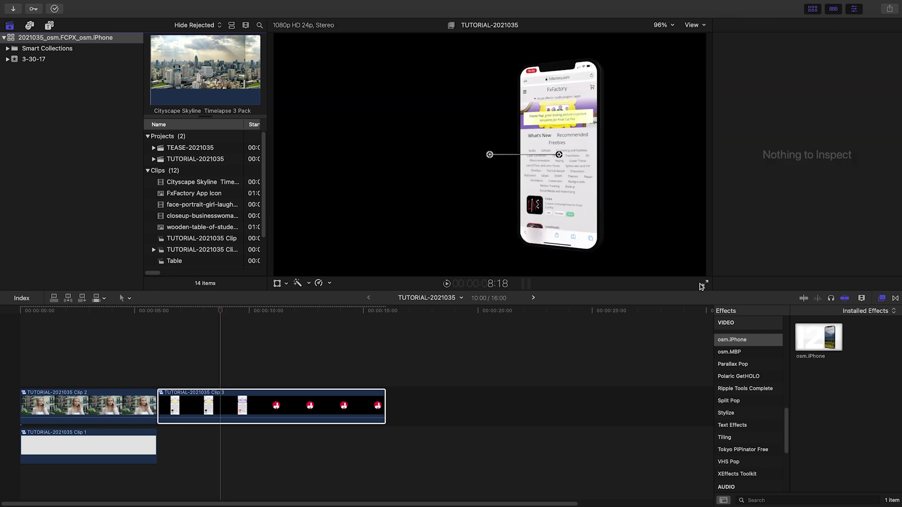
Set Clip 3's iPhone Environment to Background
left_click(251, 398)
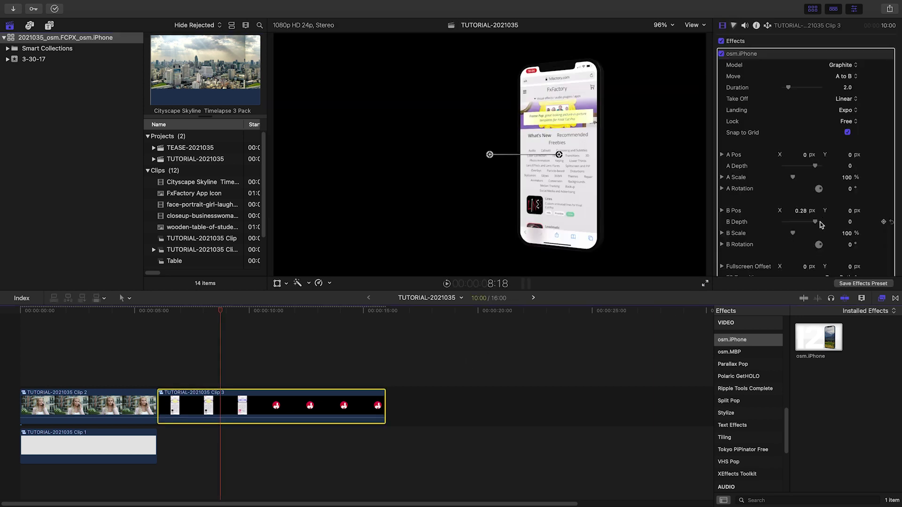
scroll(820, 229, "down", 5)
scroll(820, 229, "down", 5)
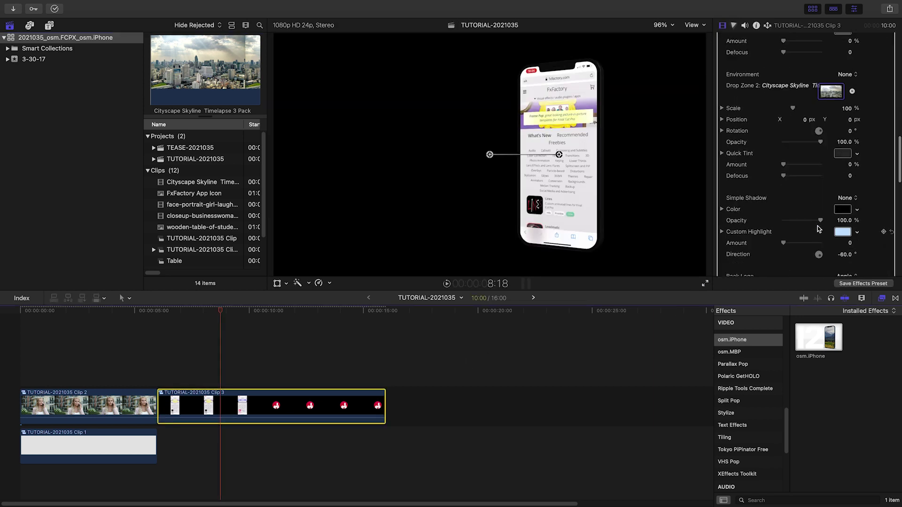
left_click(847, 75)
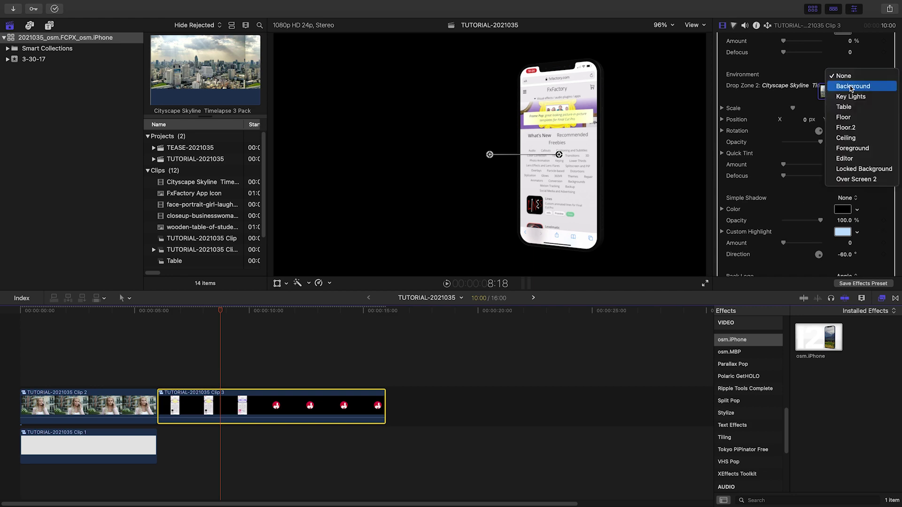
left_click(853, 86)
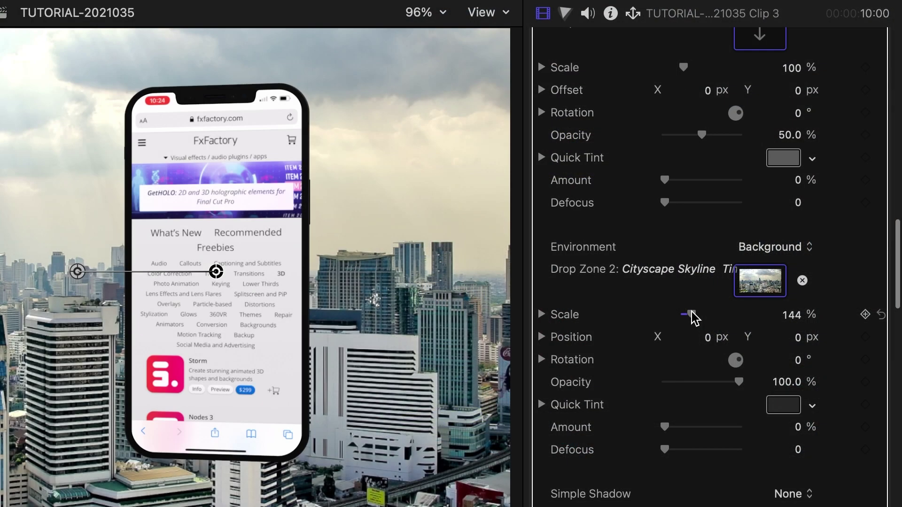
Increase the cityscape background's Environment Scale to 153%
left_click_drag(689, 315, 695, 315)
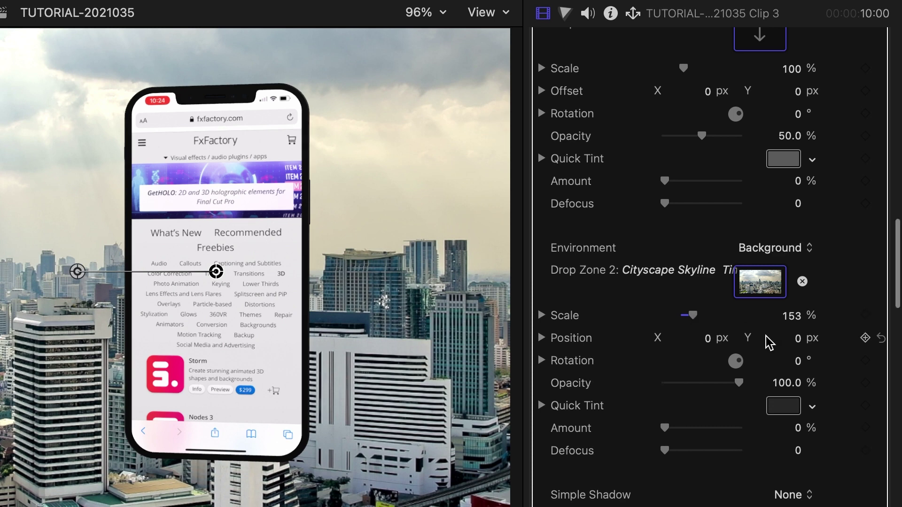
scroll(765, 343, "up", 5)
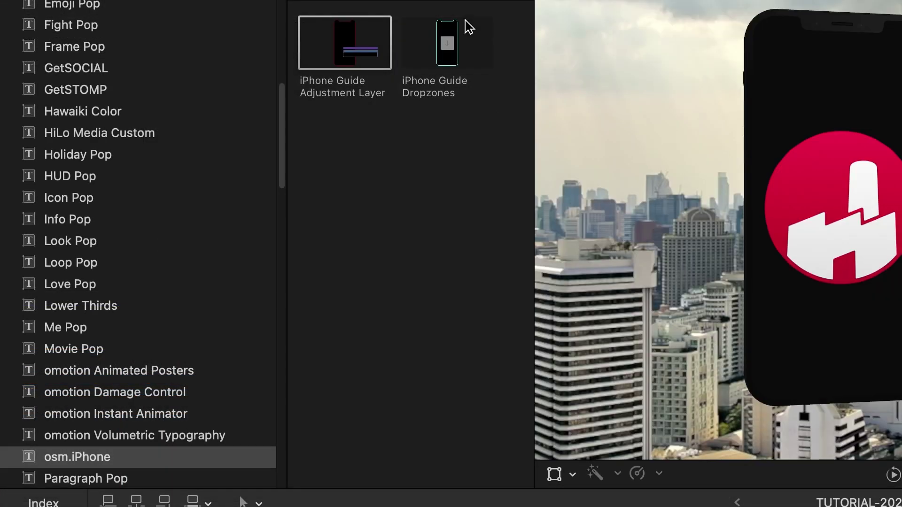
Add the iPhone Guide Dropzones title under 'Learn More At' and 'fxfactory.com' titles, and select all three
left_click_drag(442, 41, 789, 506)
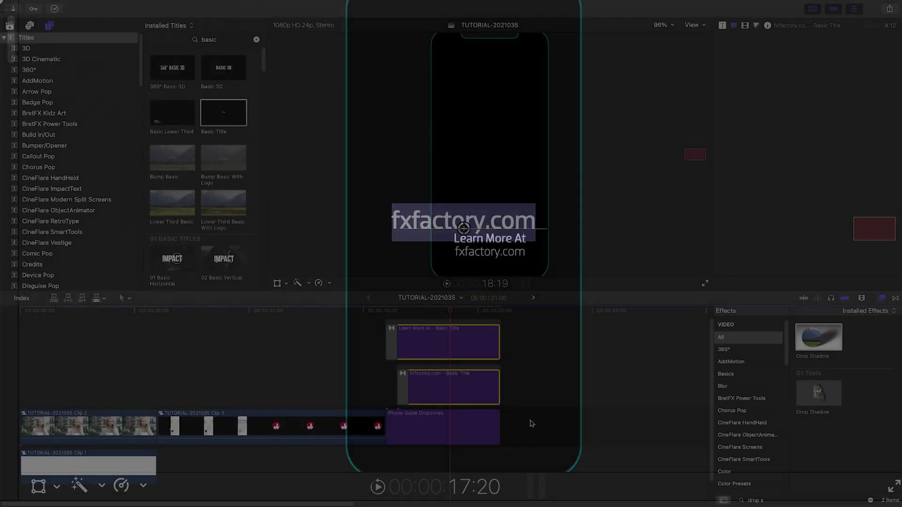
left_click_drag(563, 314, 444, 325)
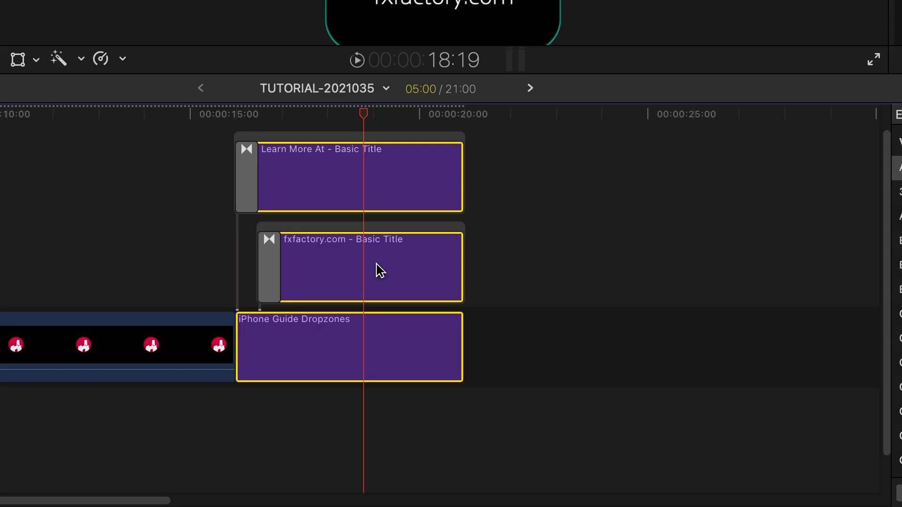
Combine the titles and guide into a compound clip named Text, and set Follower to Over Screen
right_click(457, 388)
left_click(463, 392)
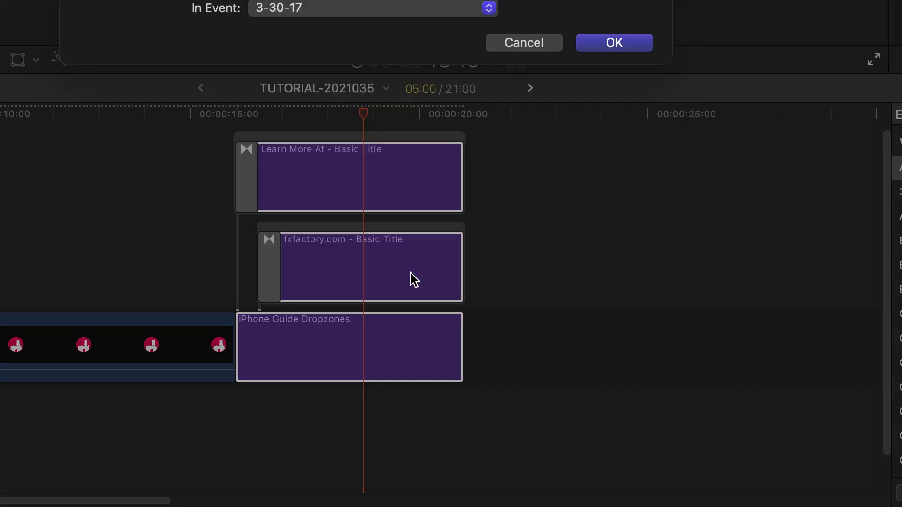
type("T")
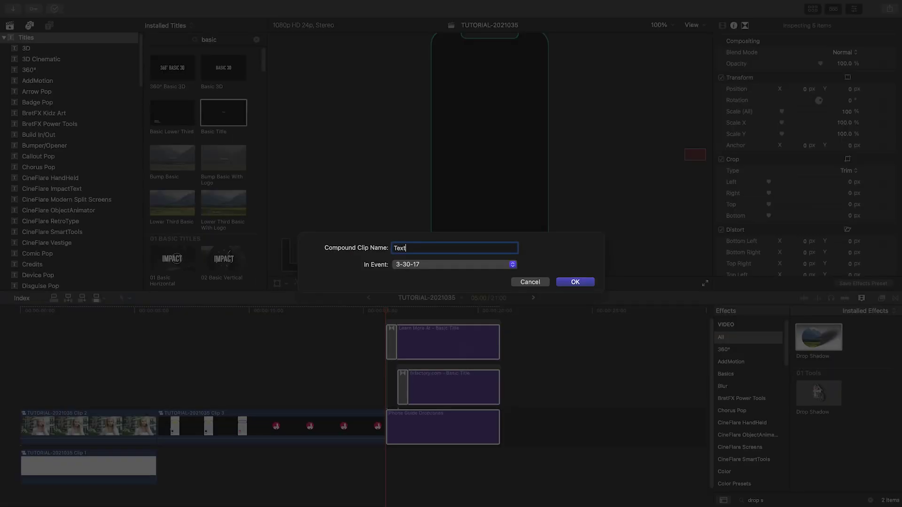
type("ext")
key("Return")
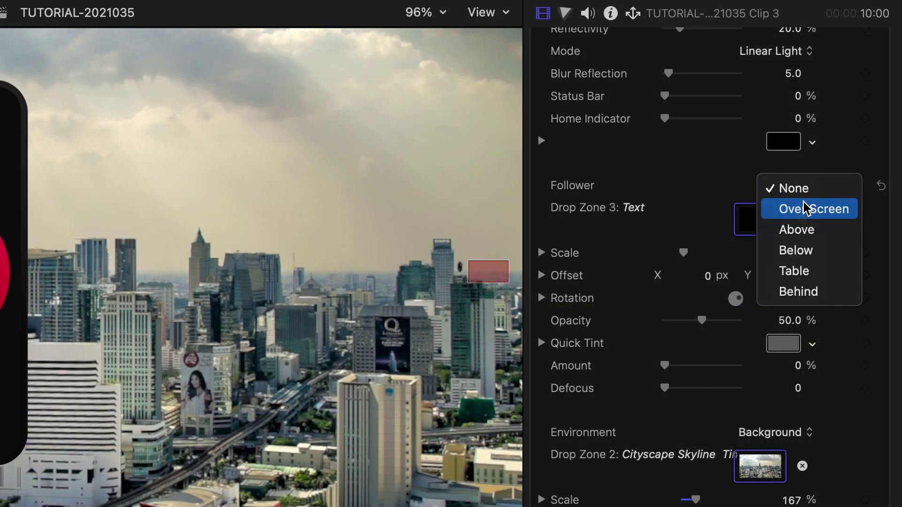
left_click(805, 207)
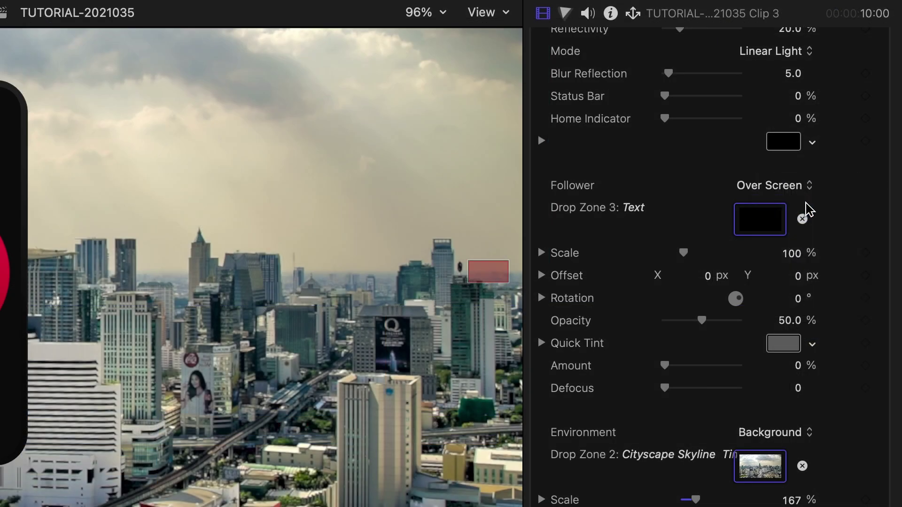